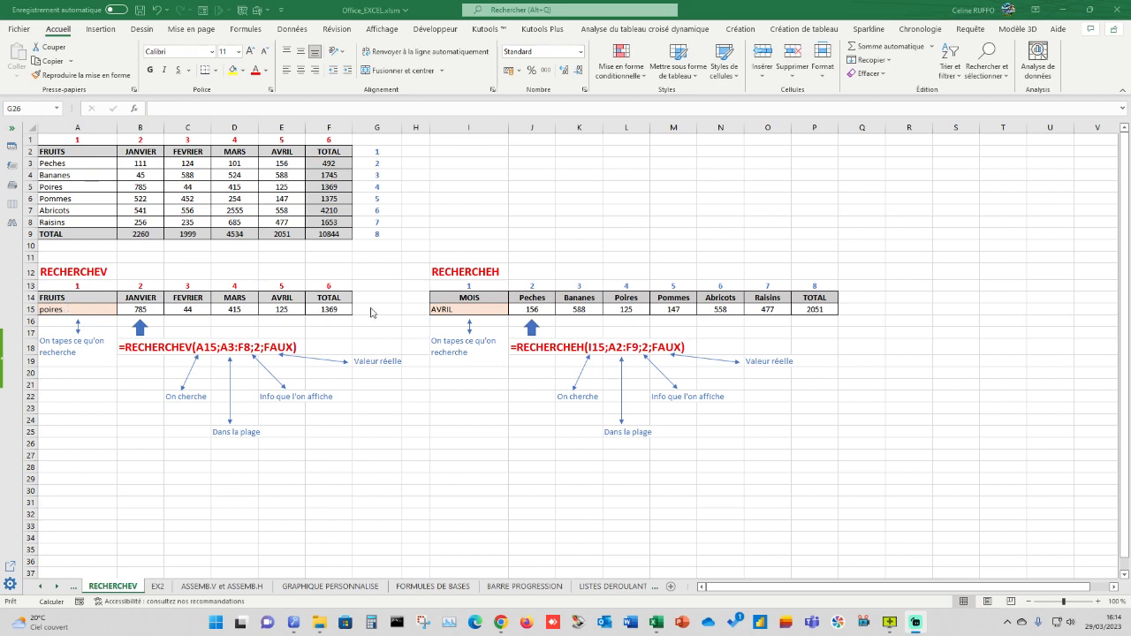
Open the EX2 sheet and examine the January lookup cell, the source table's Peches row and the AVRIL header.
left_click(158, 586)
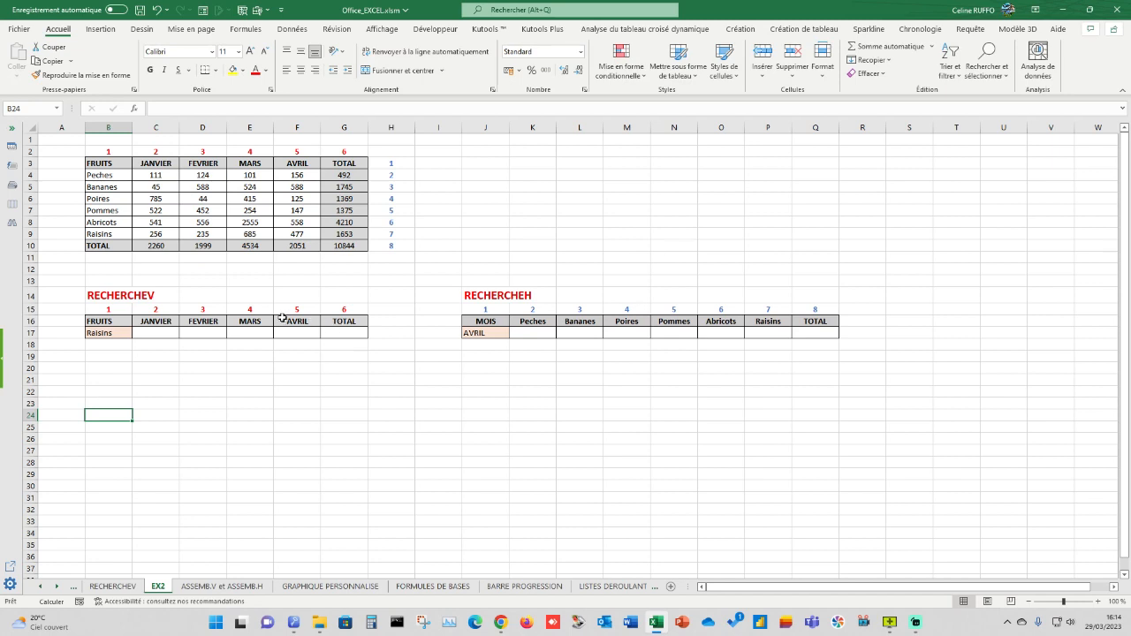
left_click(155, 333)
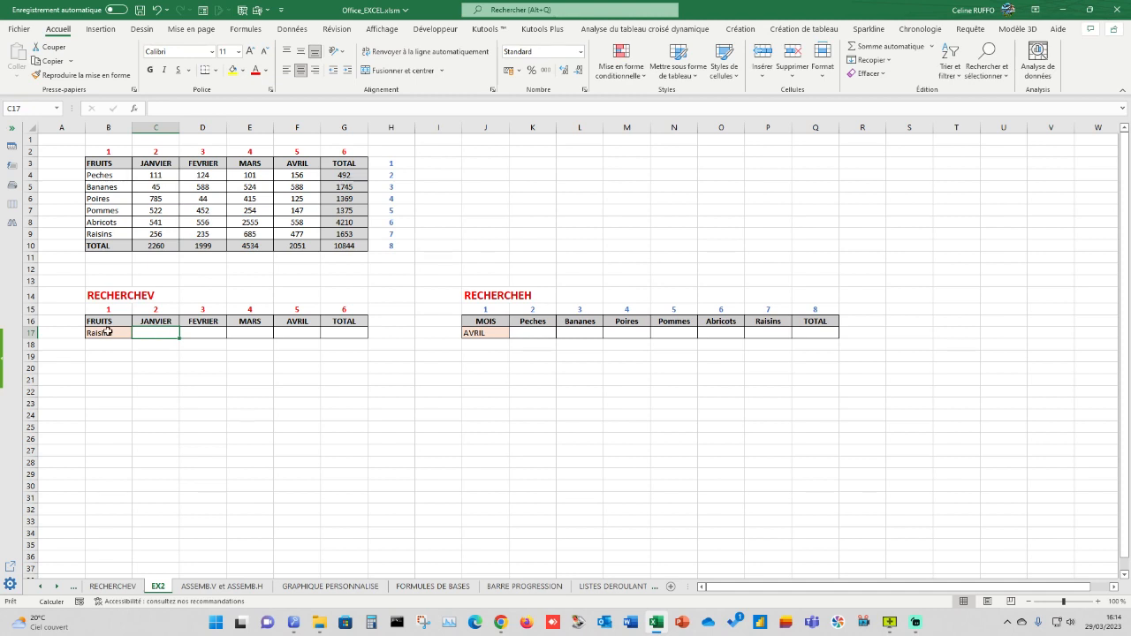
left_click(95, 176)
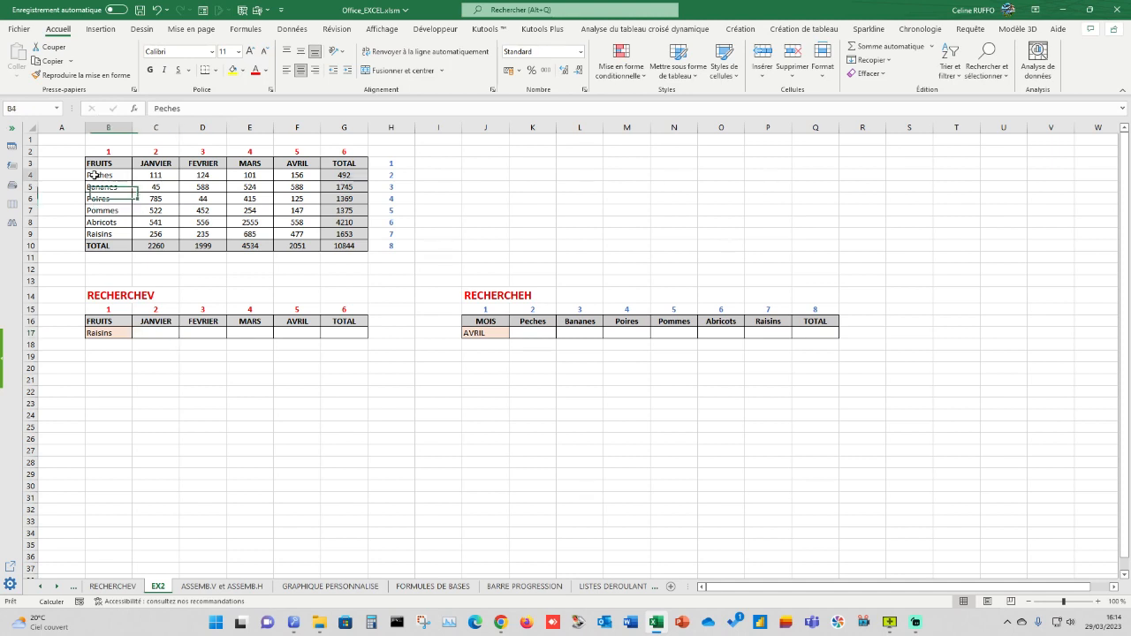
left_click(156, 175)
left_click(193, 175)
left_click(244, 175)
left_click(301, 175)
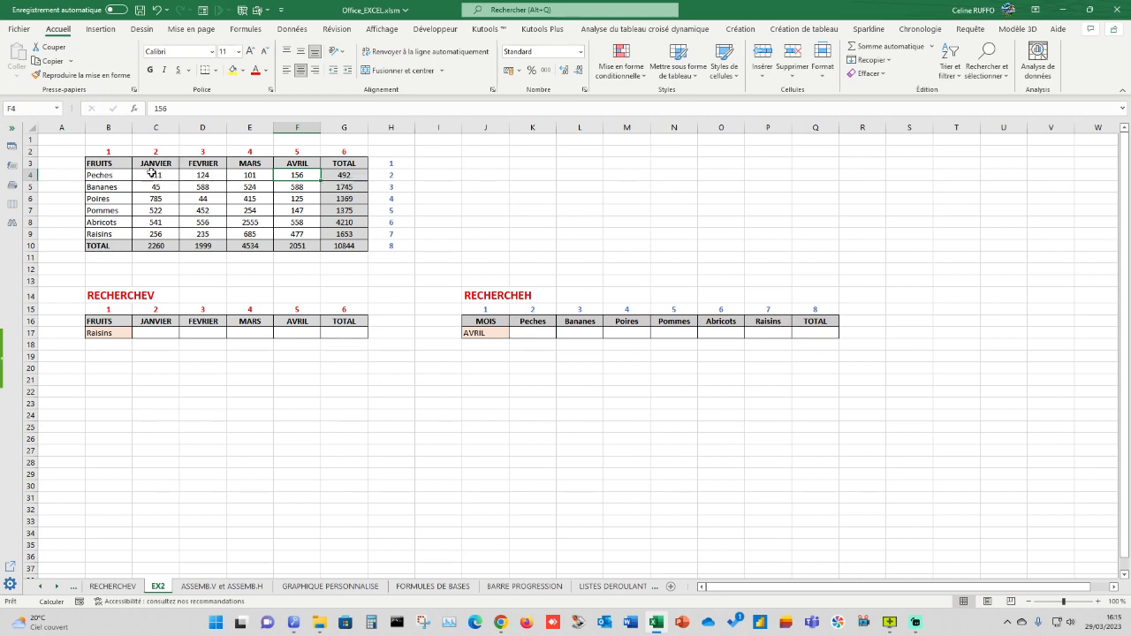
left_click(301, 164)
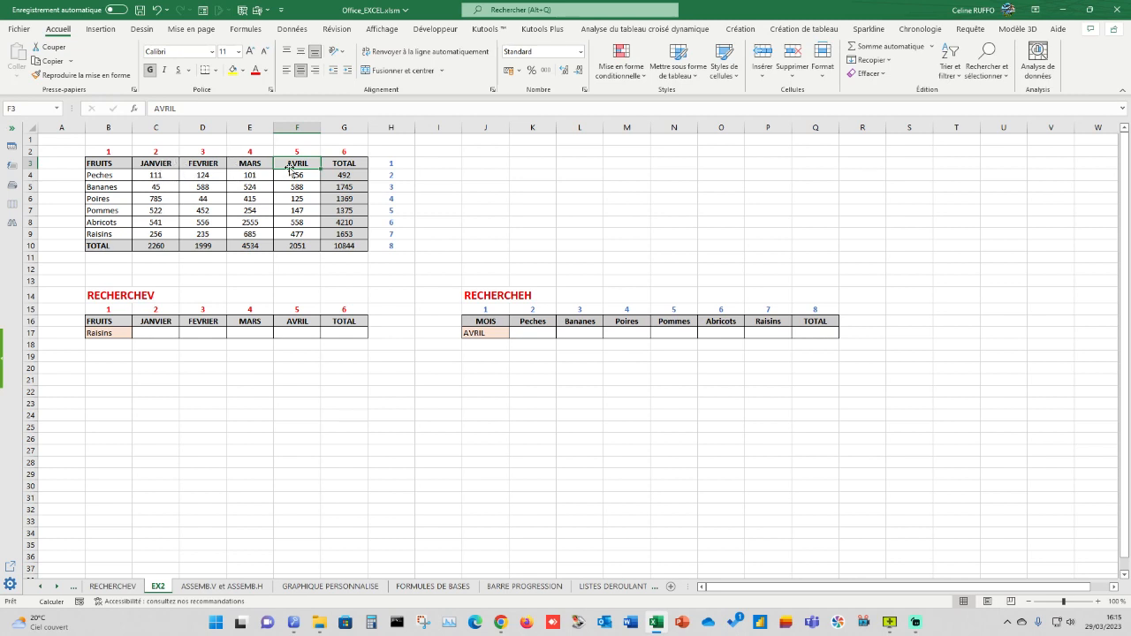
Enter =RECHERCHEV(B17;B3:G10;2;FAUX) in C17, the JANVIER cell of the RECHERCHEV table.
left_click(146, 332)
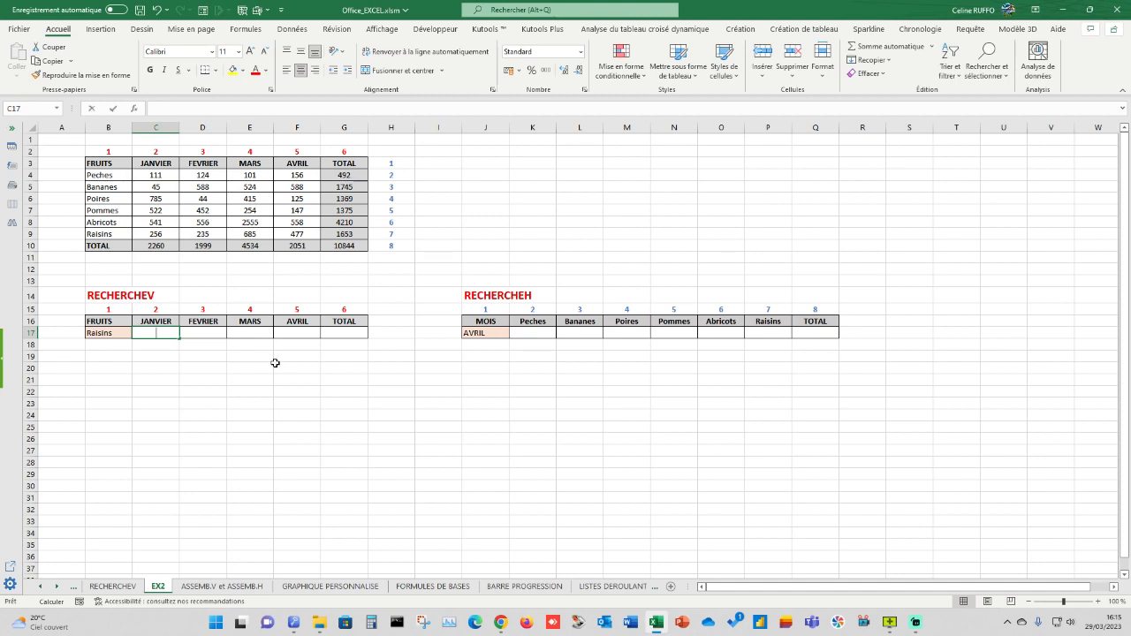
type("=")
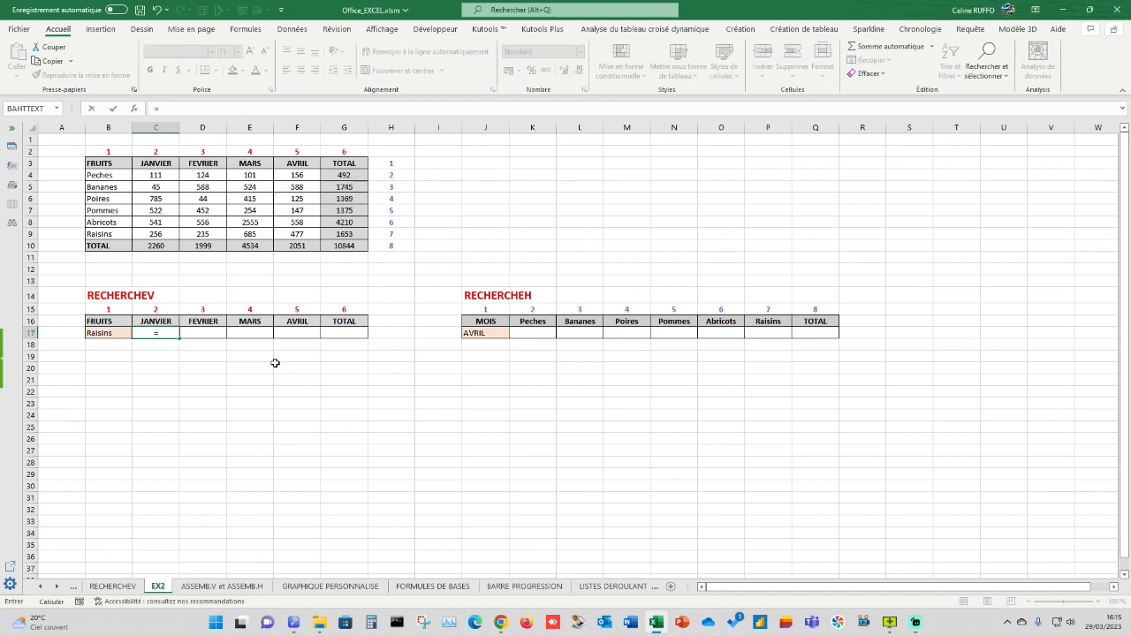
type("recherchev(")
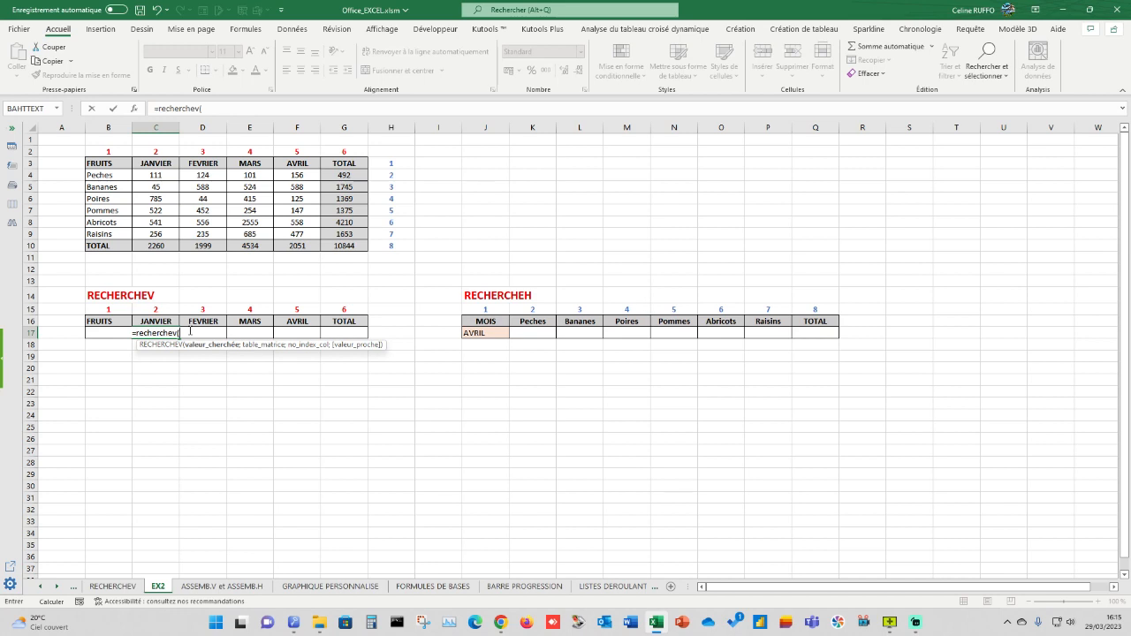
type("B17;")
left_click_drag(95, 164, 347, 247)
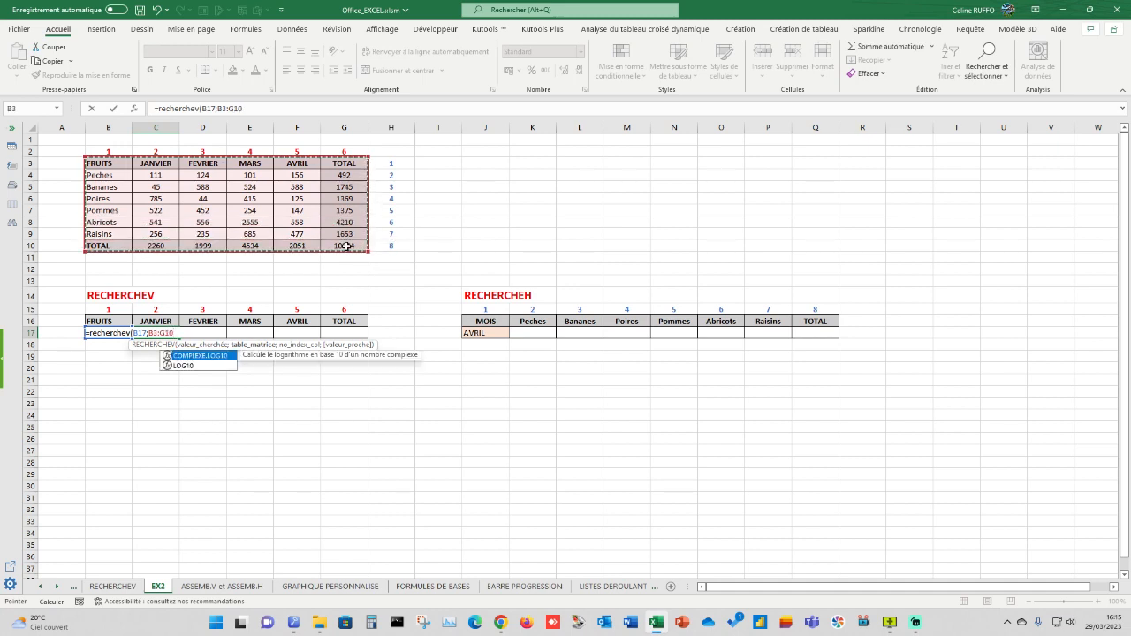
type(";2")
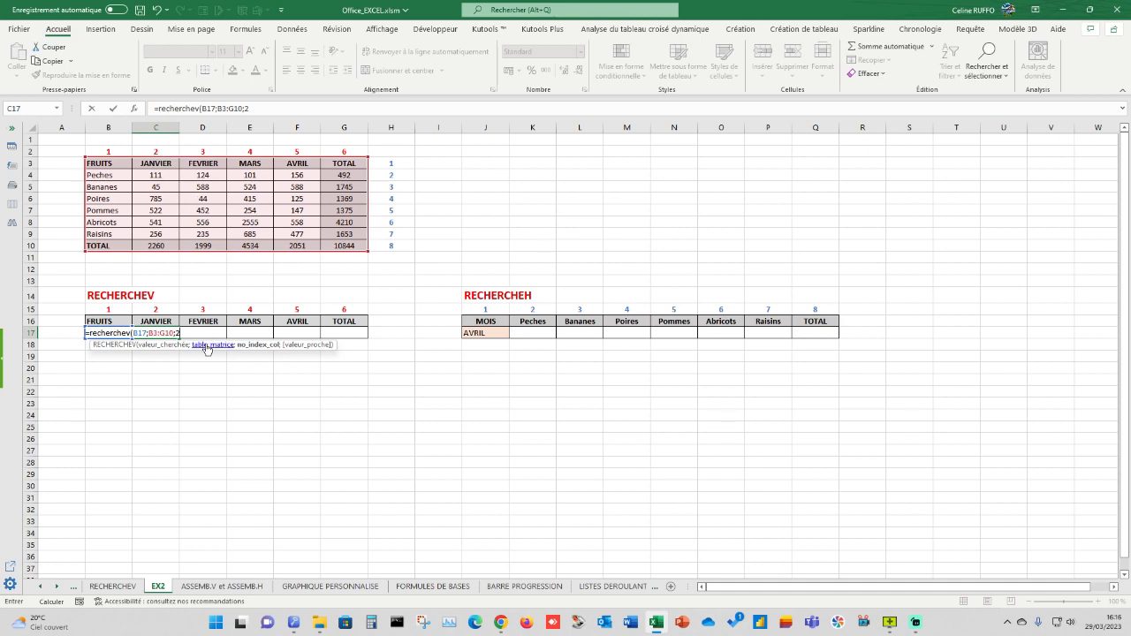
type(";FAU")
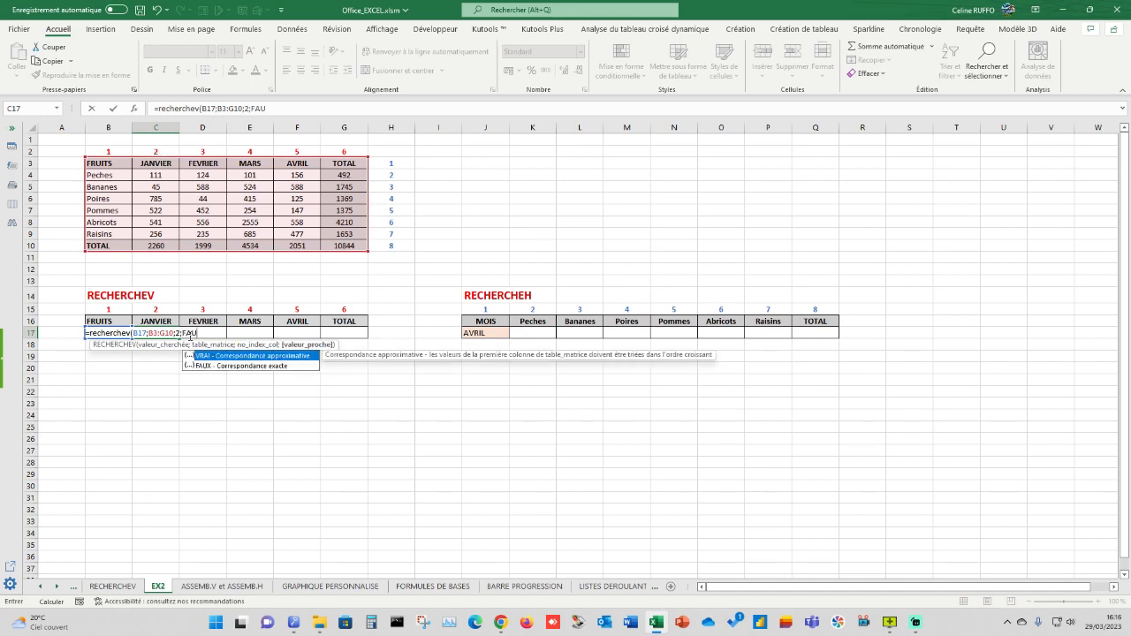
type("X)")
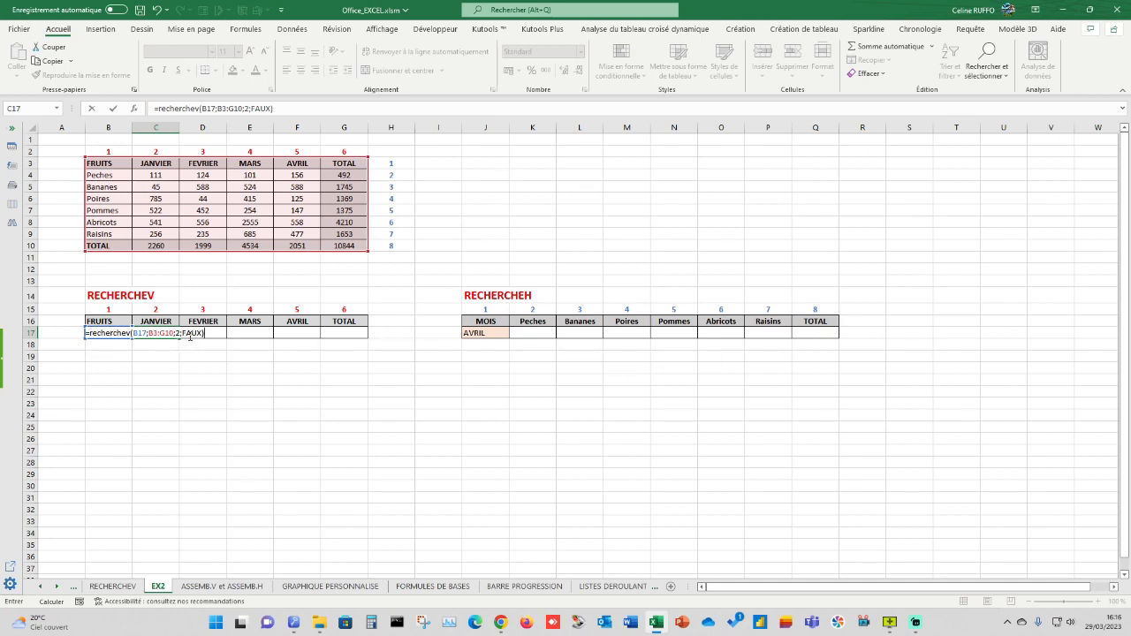
key("BackSpace")
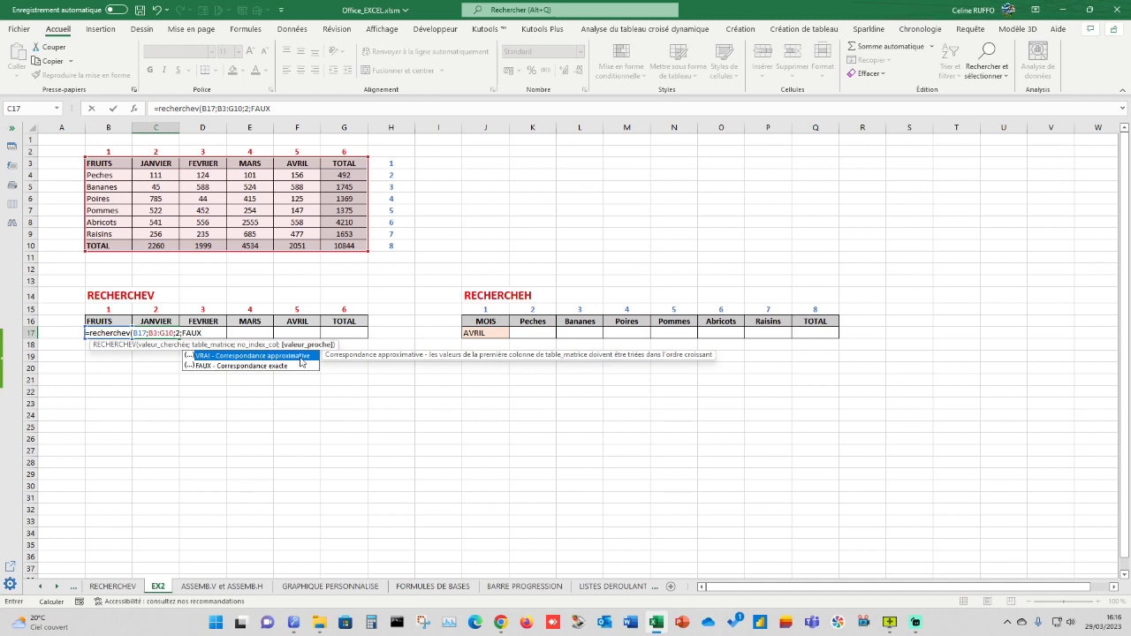
type(")")
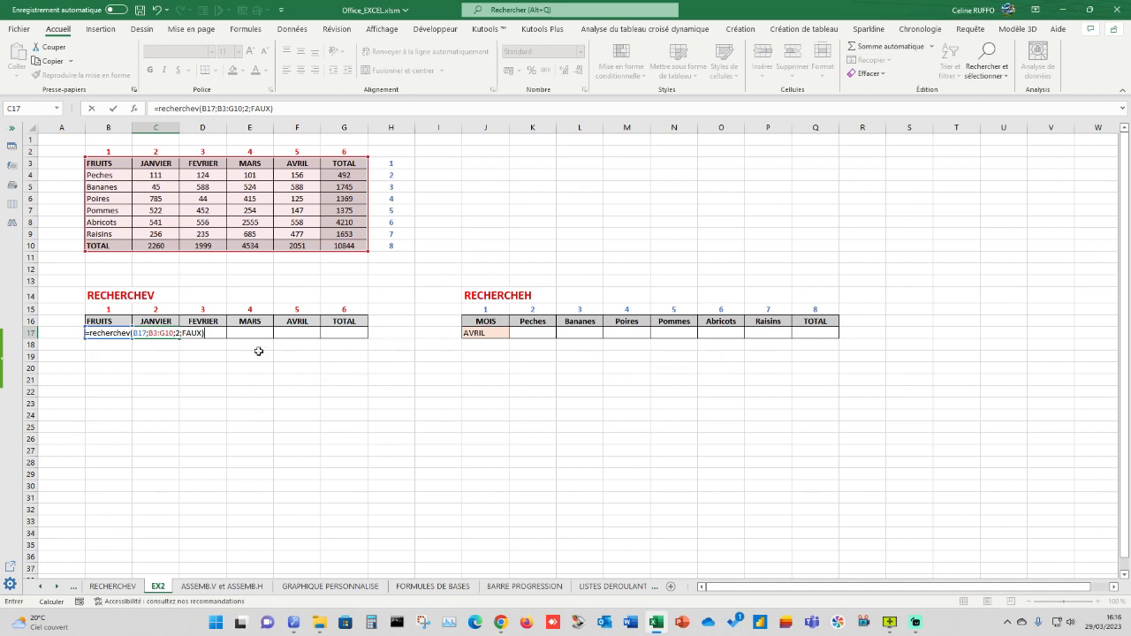
key("Return")
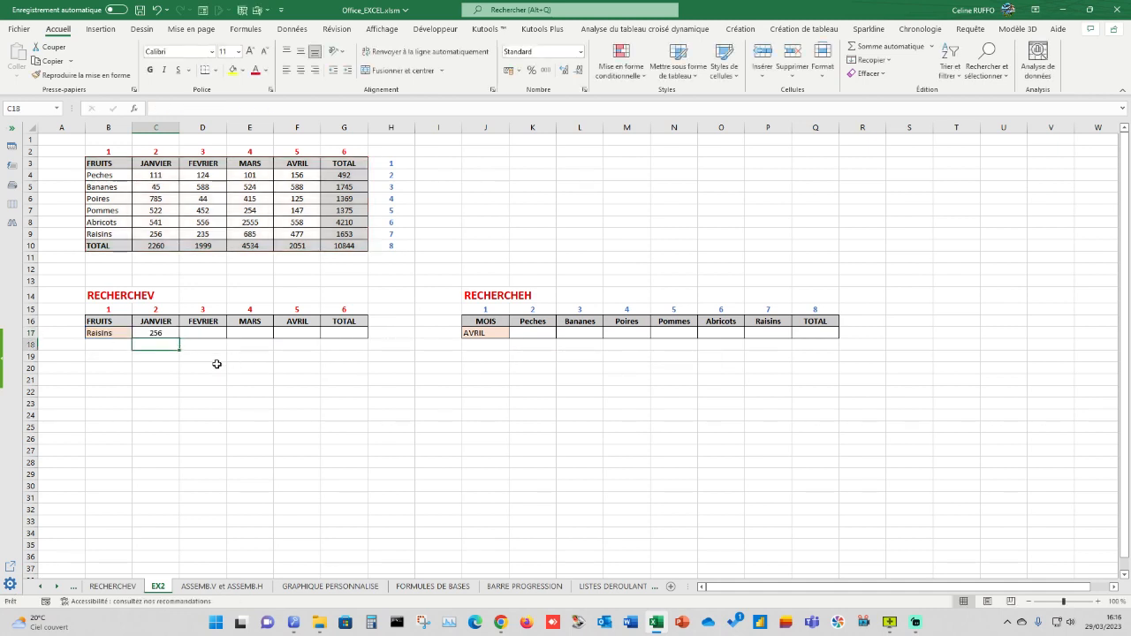
Check the JANVIER lookup result against the Raisins row of the source table.
left_click(106, 336)
left_click(114, 235)
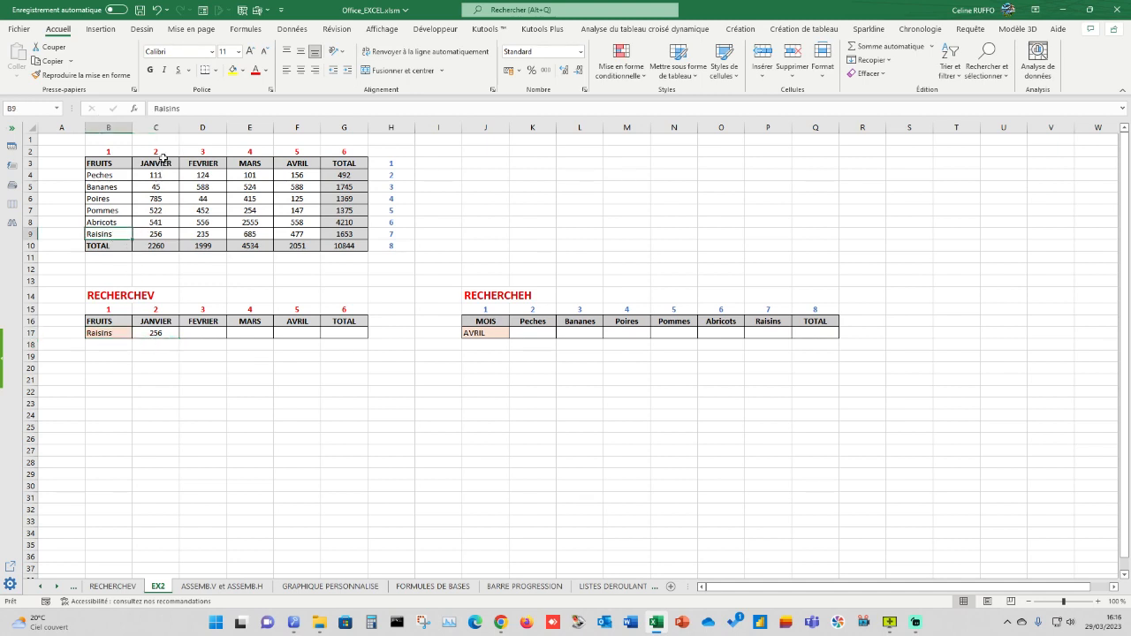
left_click(153, 236)
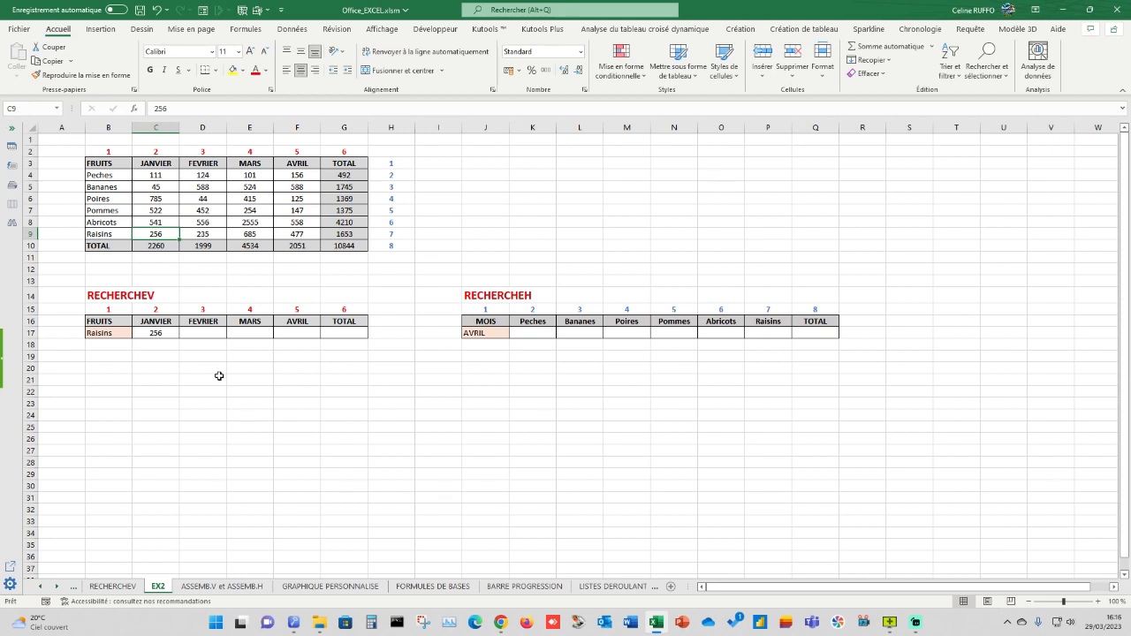
Copy the formula text from C17 into the FEVRIER cell D17 and set its column index to 3.
left_click(155, 333)
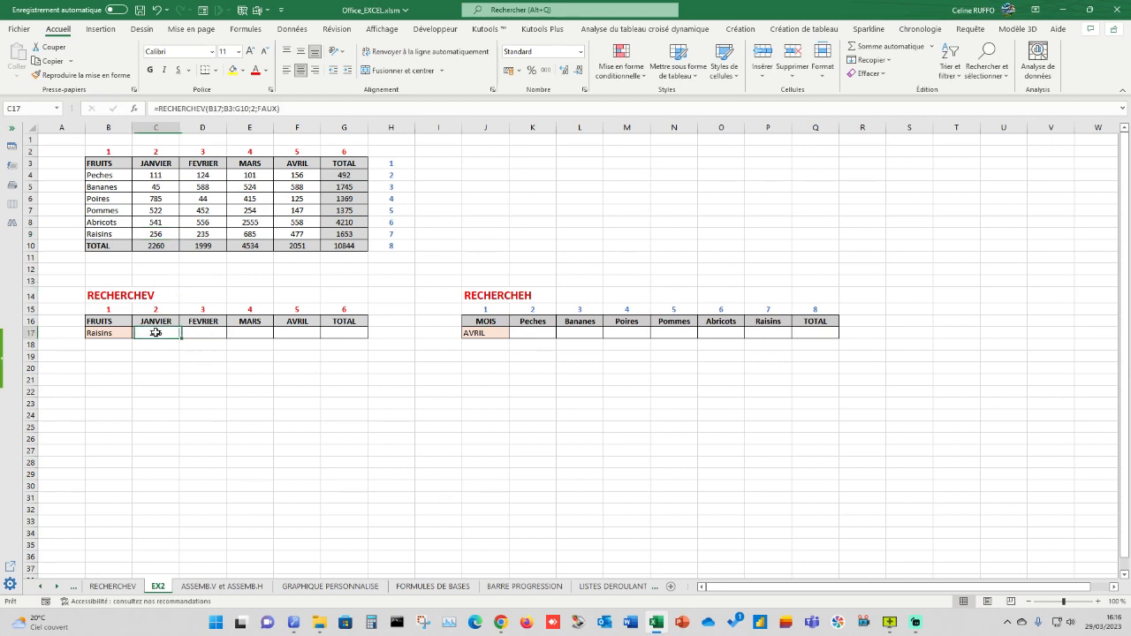
left_click_drag(289, 110, 148, 112)
key("ctrl+c")
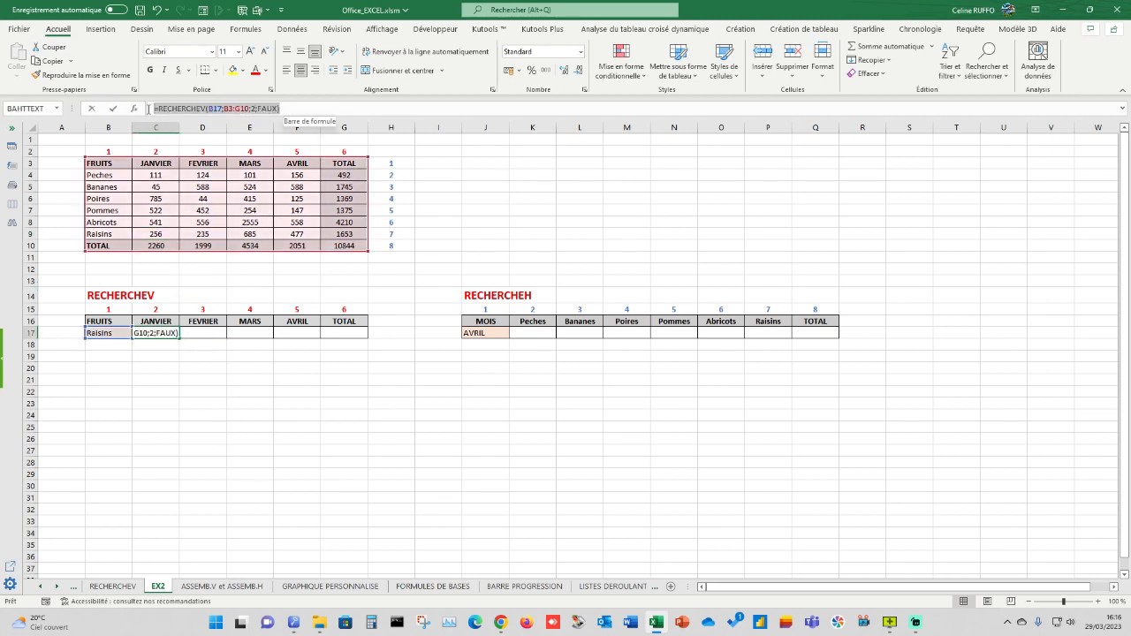
key("Escape")
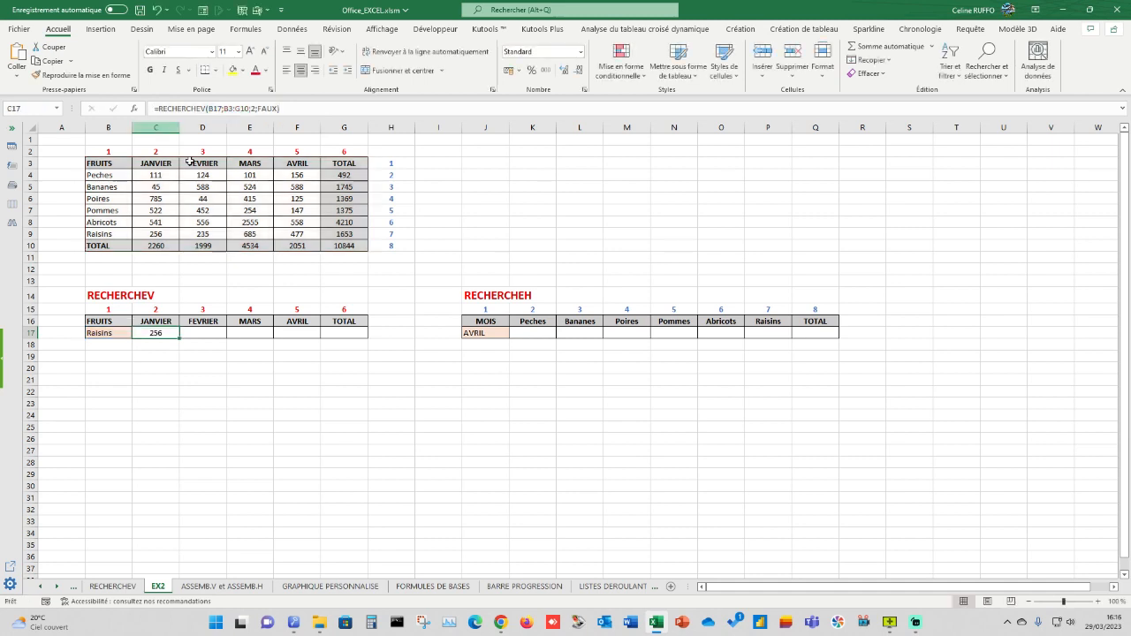
left_click(202, 336)
key("ctrl+v")
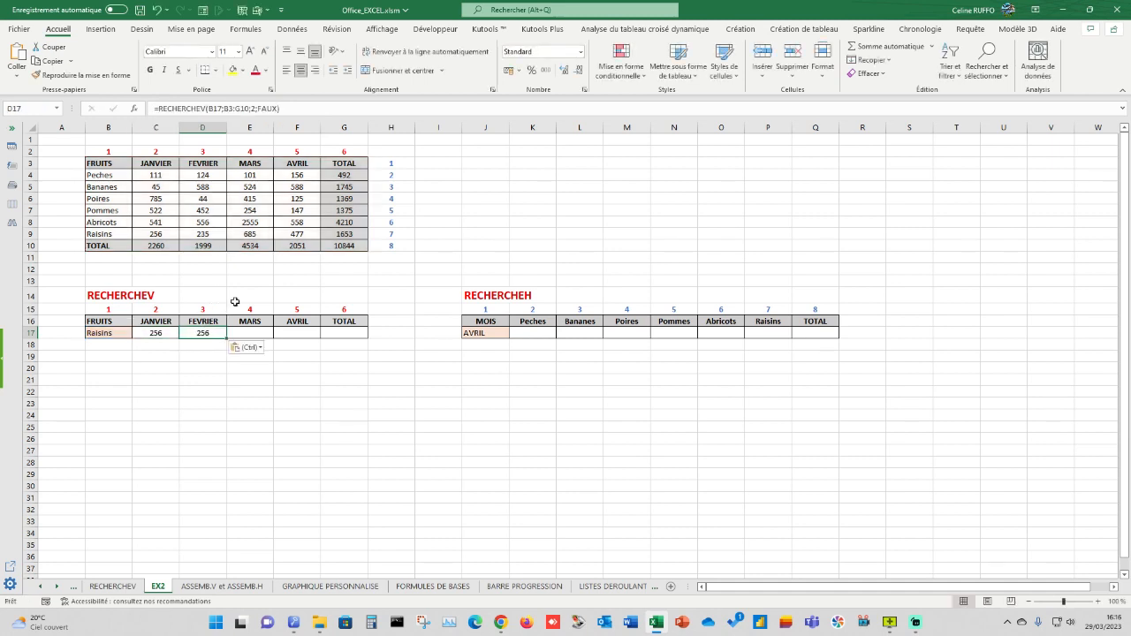
left_click(254, 108)
key("BackSpace")
type("3")
key("Return")
Paste the copied RECHERCHEV formula into the MARS cell E17 with column index 4.
left_click(248, 333)
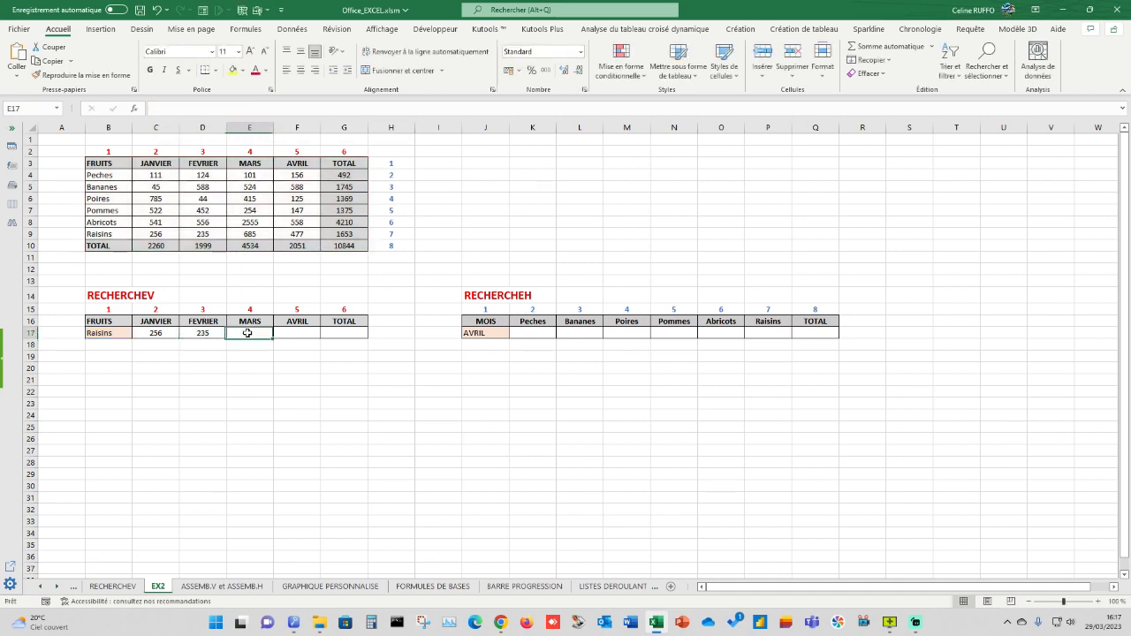
left_click(255, 107)
key("ctrl+v")
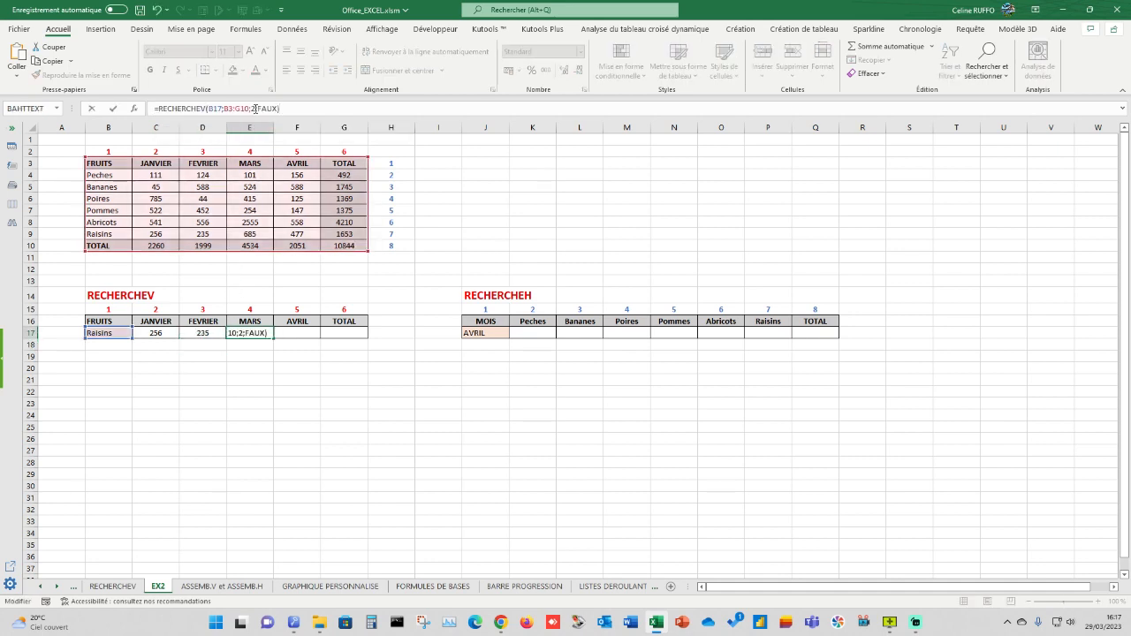
key("BackSpace")
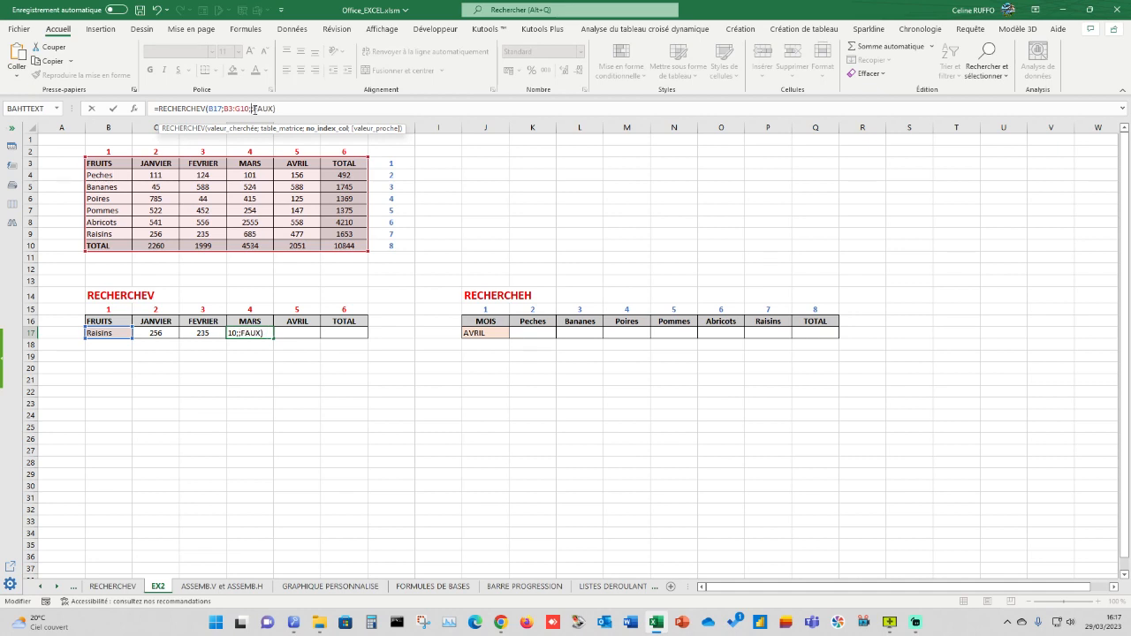
type("4")
key("Return")
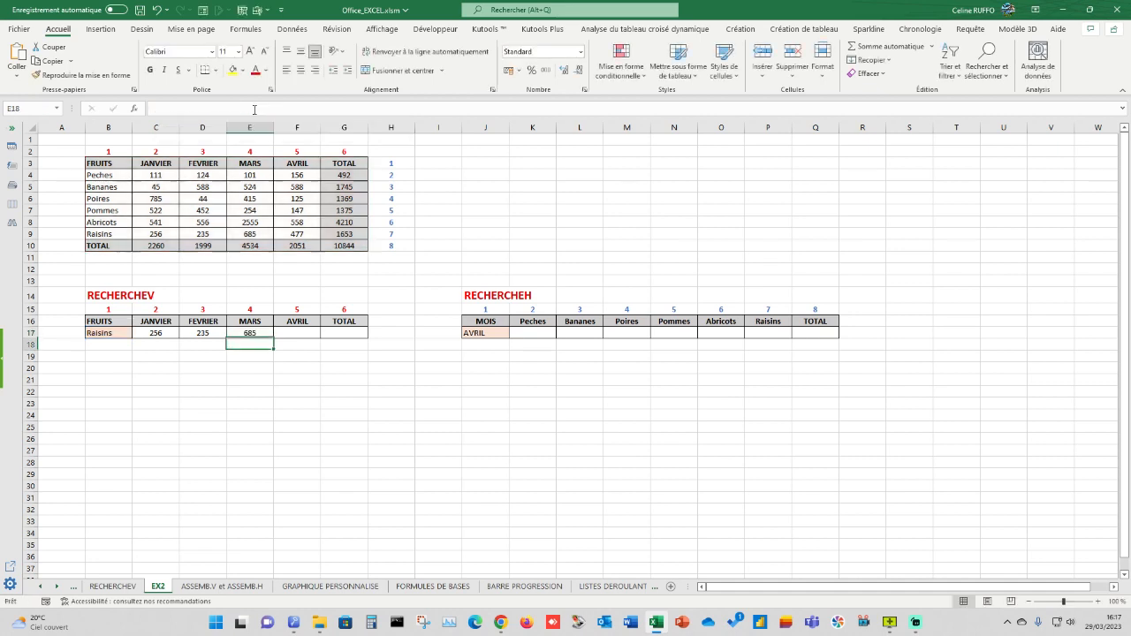
Paste the copied RECHERCHEV formula into the AVRIL cell F17 with column index 5.
left_click(294, 333)
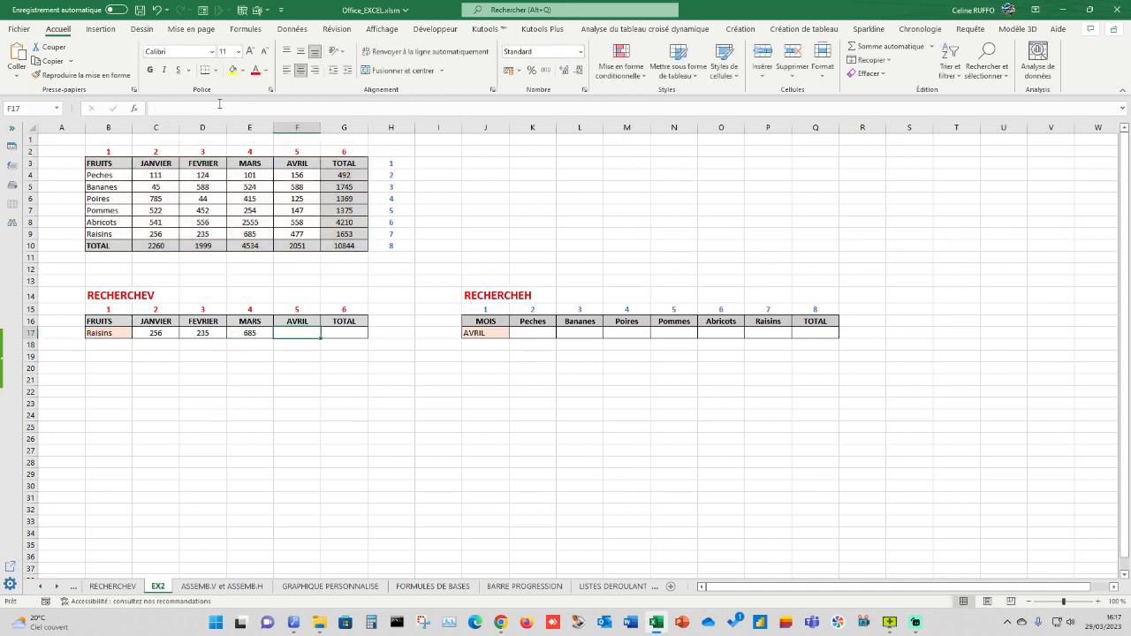
left_click(220, 105)
key("ctrl+v")
left_click(254, 108)
key("BackSpace")
type("5")
key("Return")
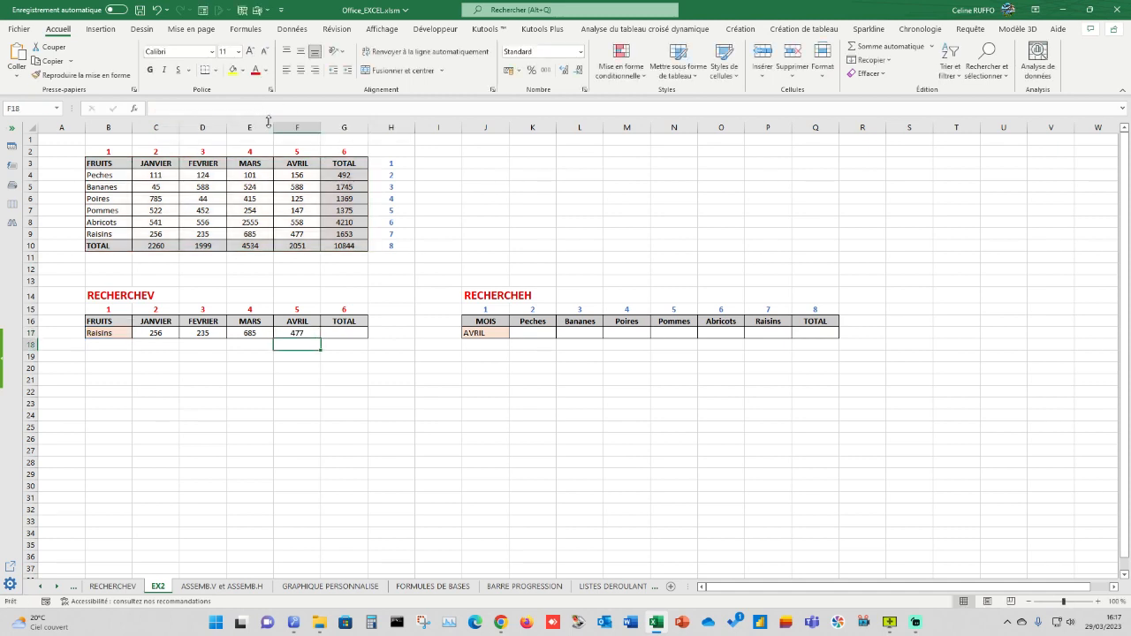
Paste the copied RECHERCHEV formula into the TOTAL cell G17 with column index 6.
left_click(334, 332)
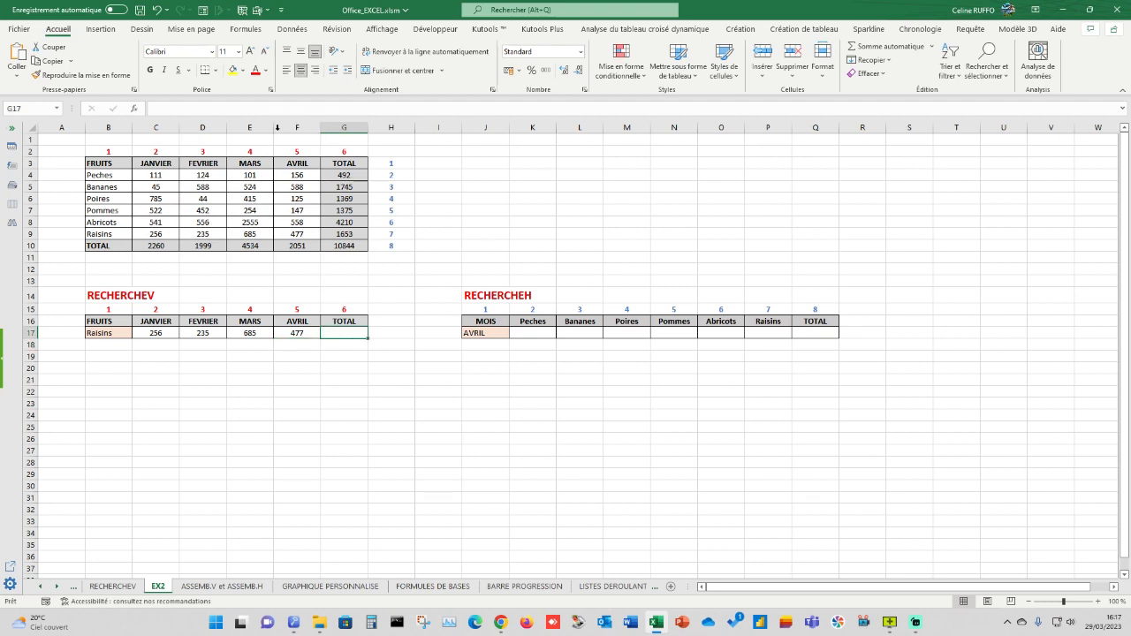
left_click(226, 107)
key("ctrl+v")
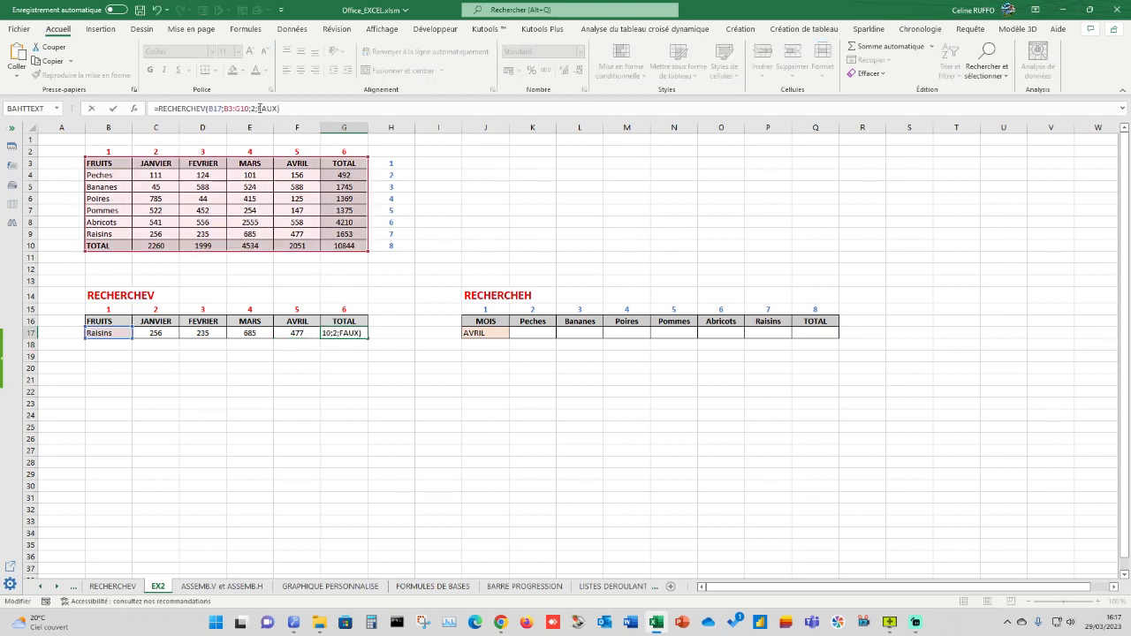
left_click(255, 107)
key("BackSpace")
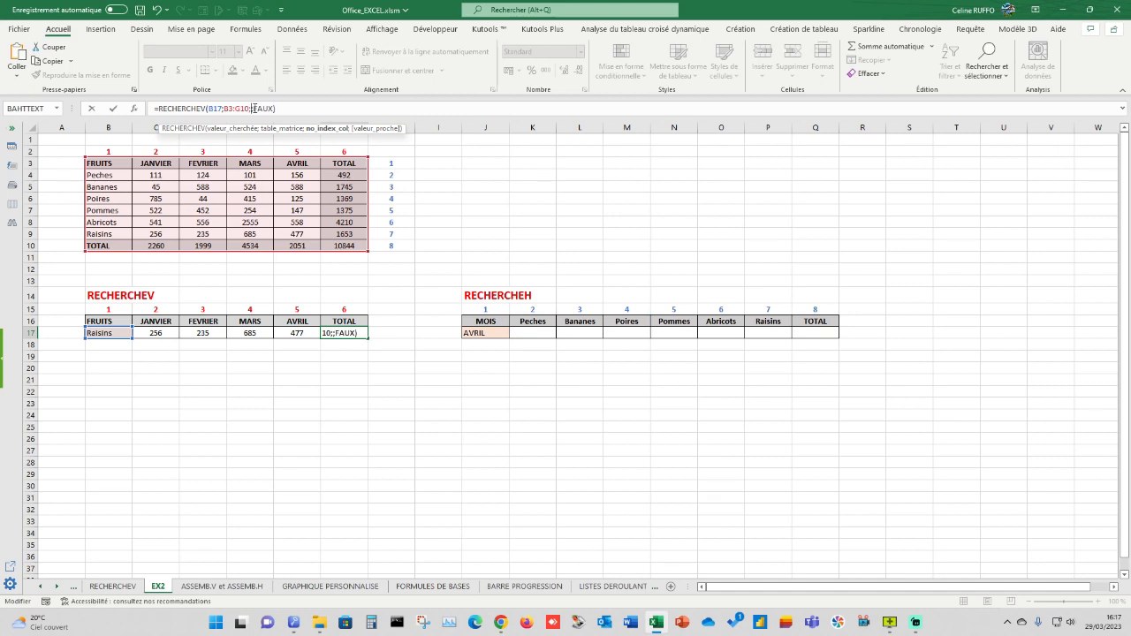
type("6")
key("Return")
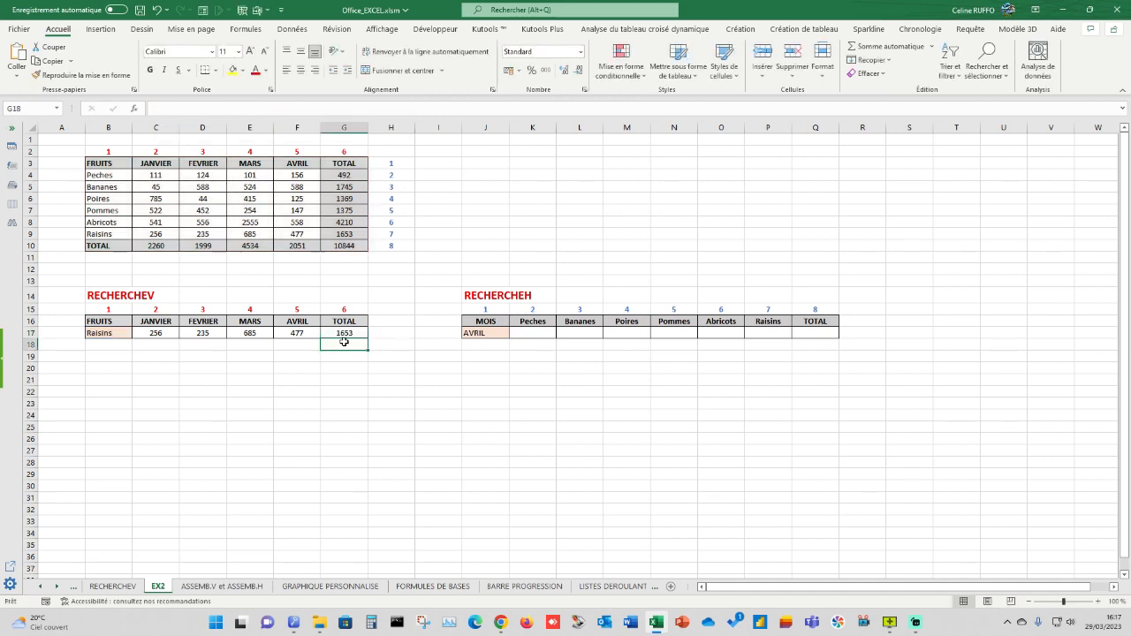
Compare the lookup results with the source table's Raisins row and change the searched fruit in B17 to Peches.
left_click_drag(344, 233, 116, 234)
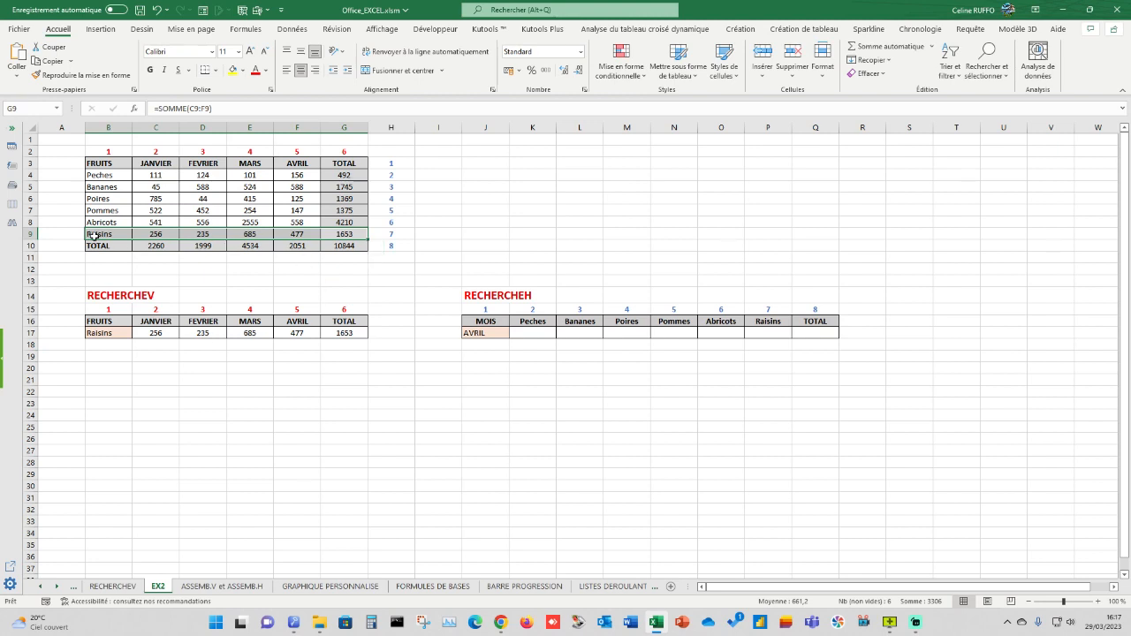
left_click(99, 334)
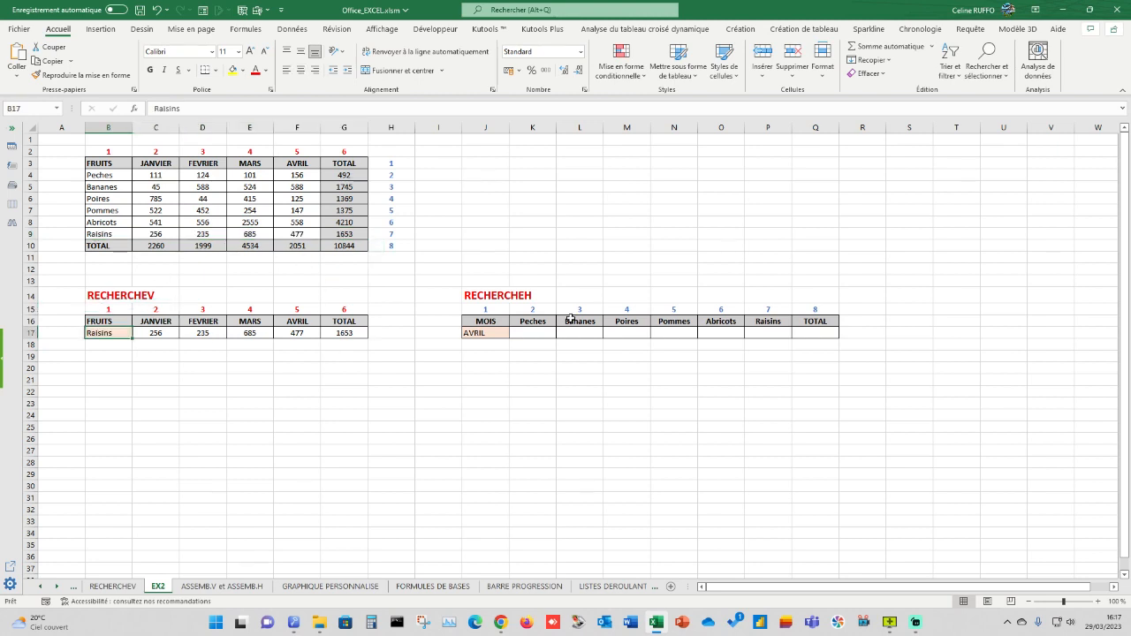
type("Peches")
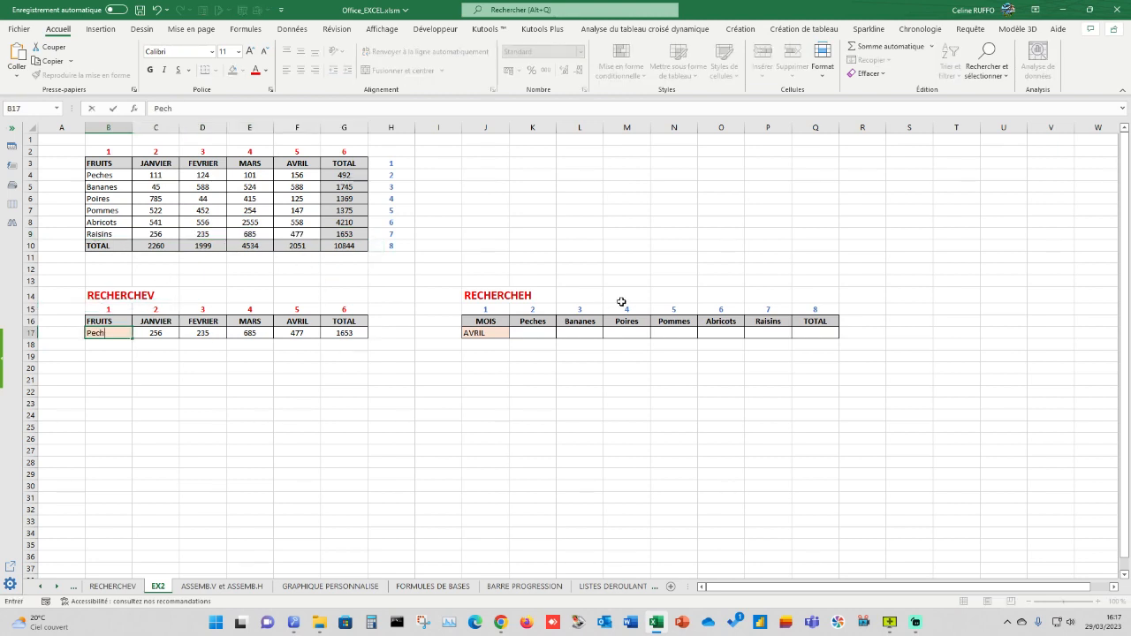